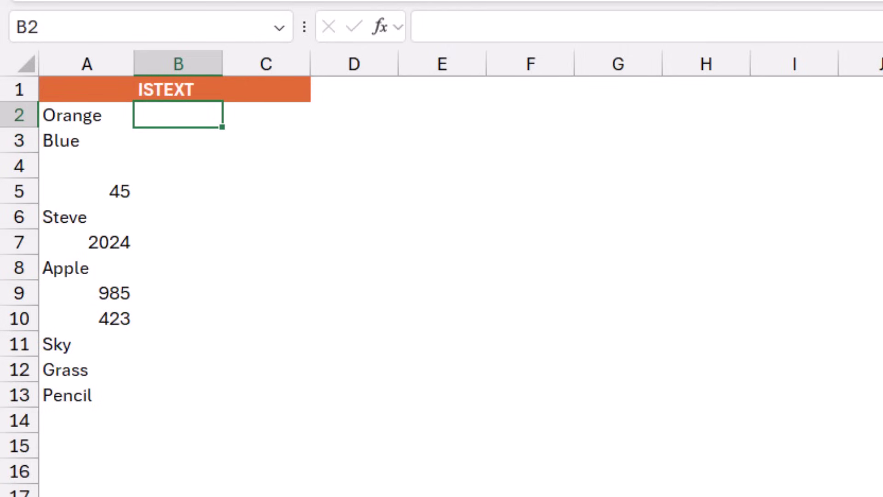
Enter =ISTEXT(A2:A13) in B2 so TRUE/FALSE text results spill down to B13.
{"action": "type", "text": "=ist"}
{"action": "key", "text": "Tab"}
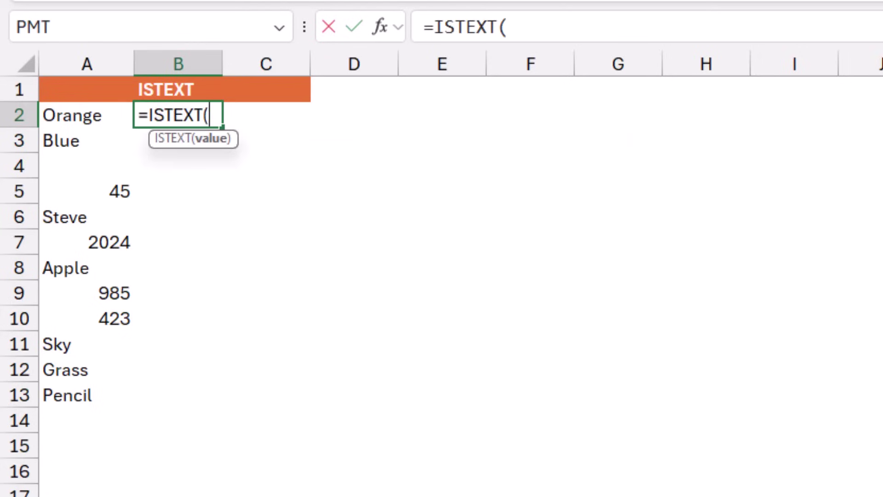
{"action": "left_click_drag", "start_coordinate": [78, 115], "coordinate": [87, 390]}
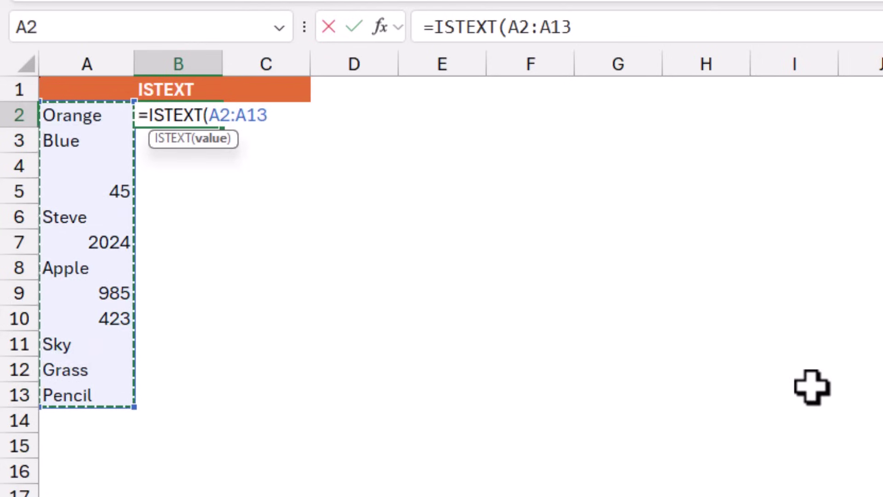
{"action": "type", "text": ")"}
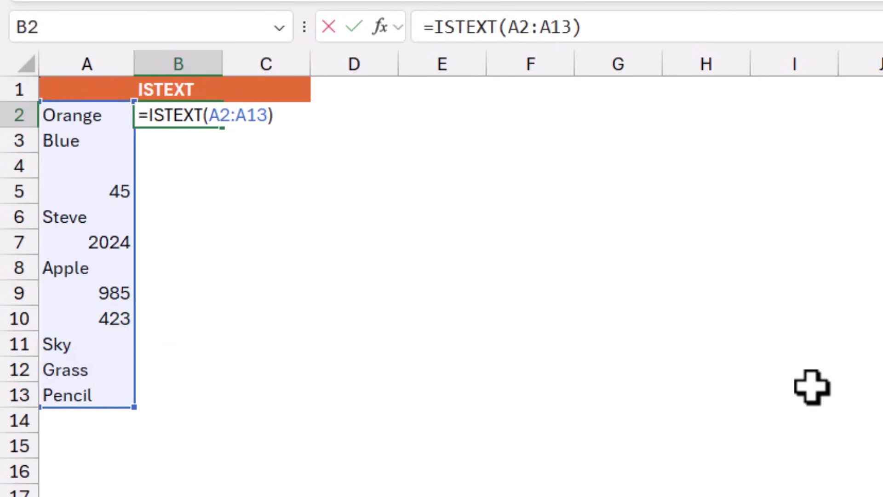
{"action": "key", "text": "Return"}
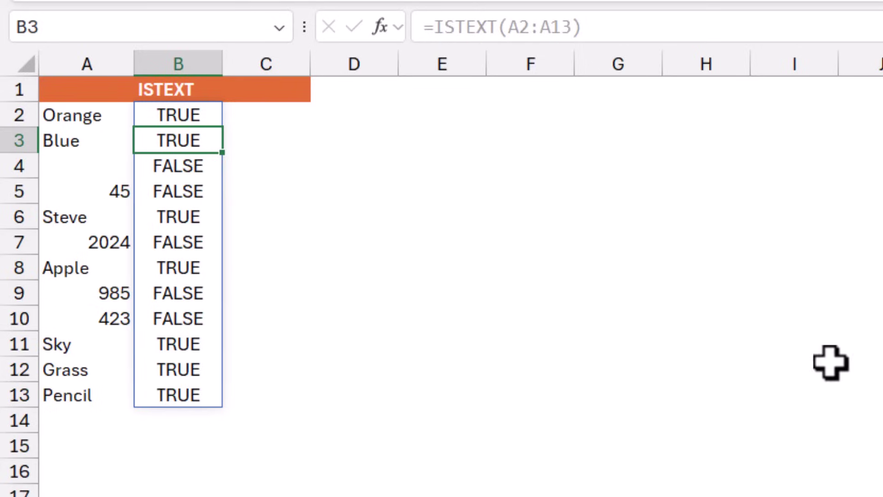
In C2, enter the comparison =A2:A13>"" to flag text entries down C2:C13.
{"action": "key", "text": "Up"}
{"action": "key", "text": "Right"}
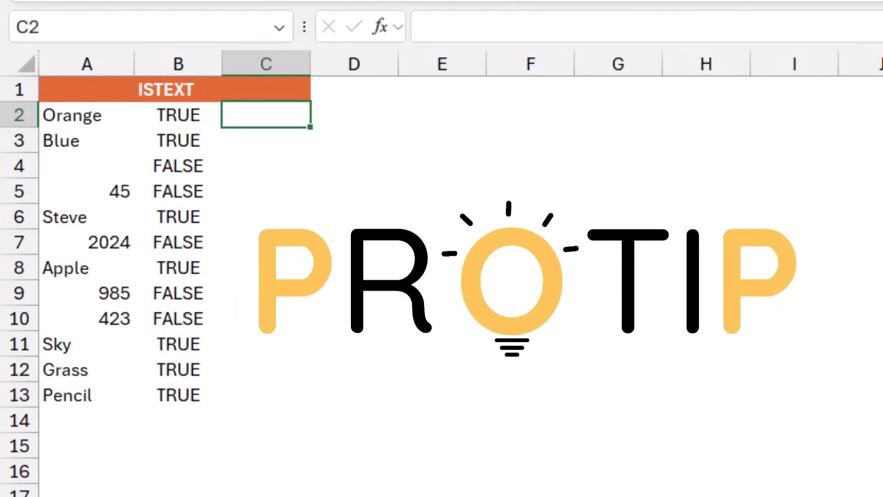
{"action": "type", "text": "="}
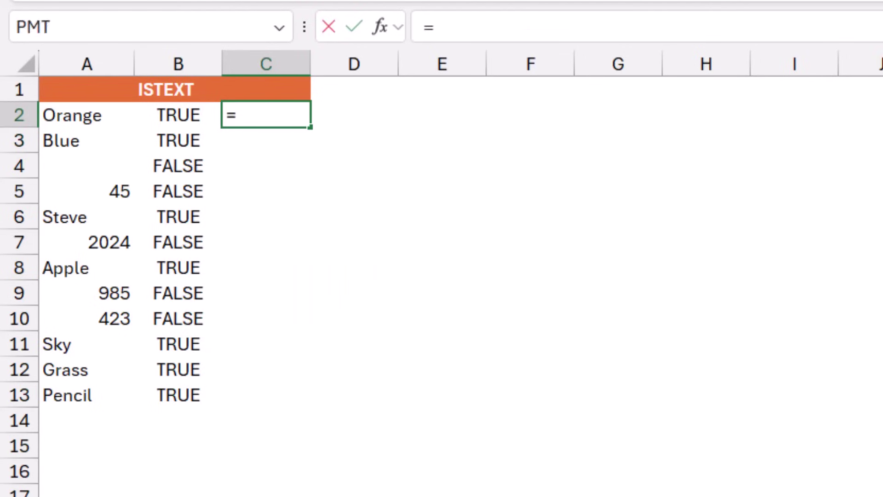
{"action": "left_click_drag", "start_coordinate": [67, 110], "coordinate": [69, 393]}
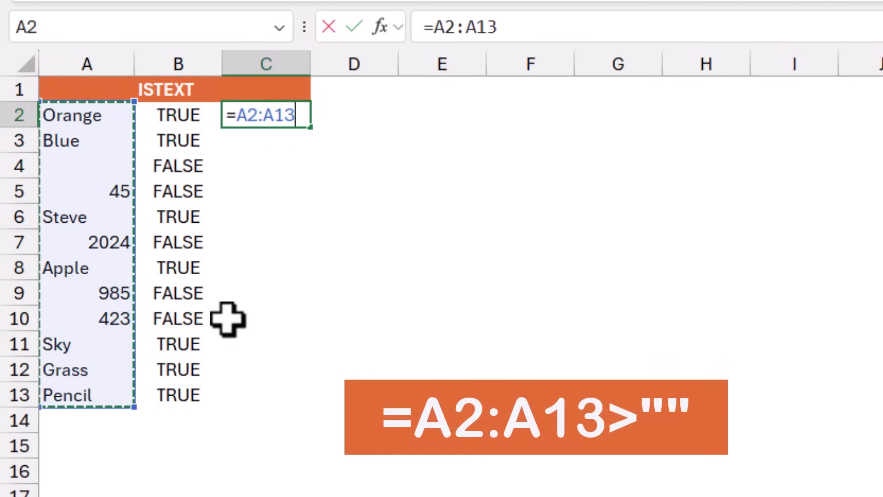
{"action": "type", "text": ">"}
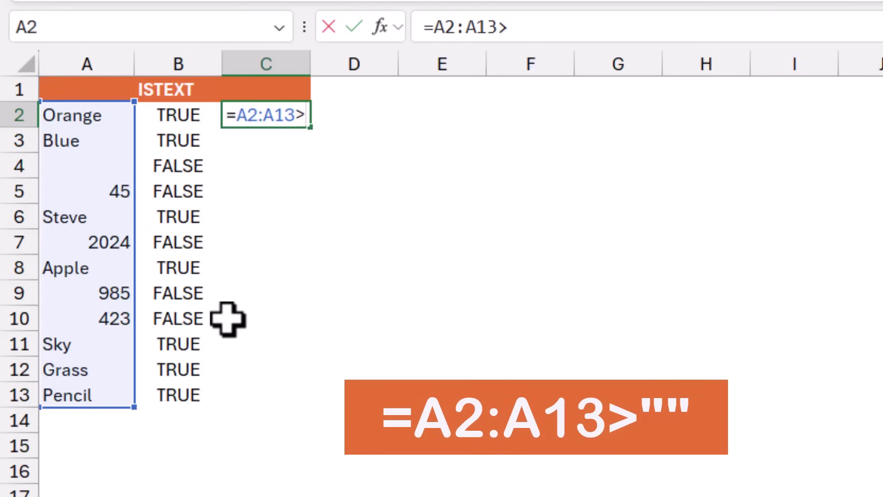
{"action": "type", "text": "\"\""}
{"action": "key", "text": "ctrl+Return"}
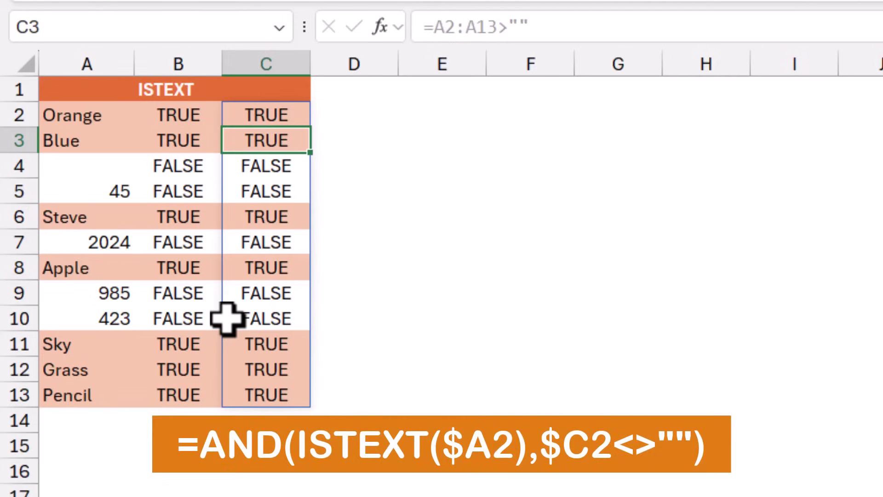
In E1, enter =FILTER(A2:A13,ISTEXT(A2:A13)) to list only the text entries.
{"action": "left_click", "coordinate": [432, 82]}
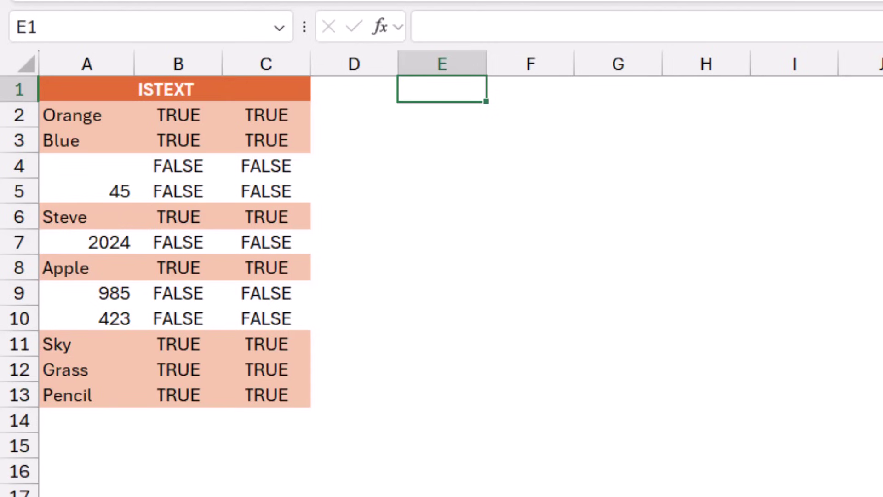
{"action": "type", "text": "=filter"}
{"action": "key", "text": "Tab"}
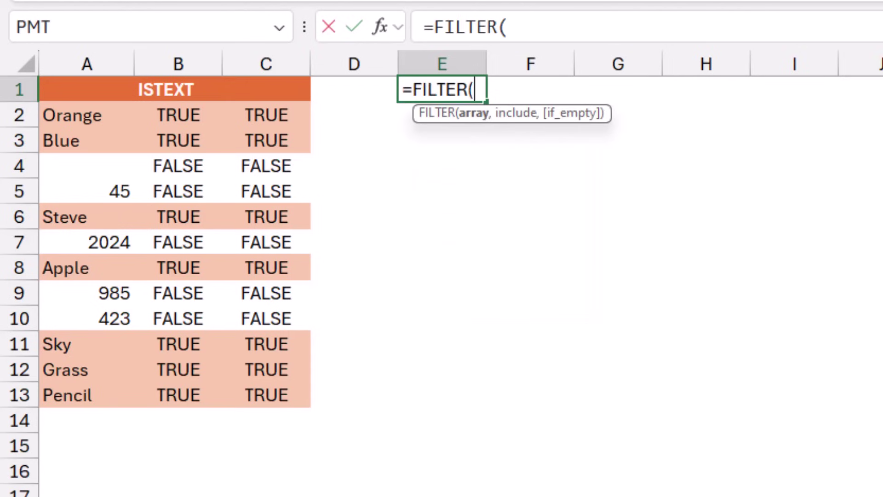
{"action": "left_click_drag", "start_coordinate": [74, 113], "coordinate": [59, 404]}
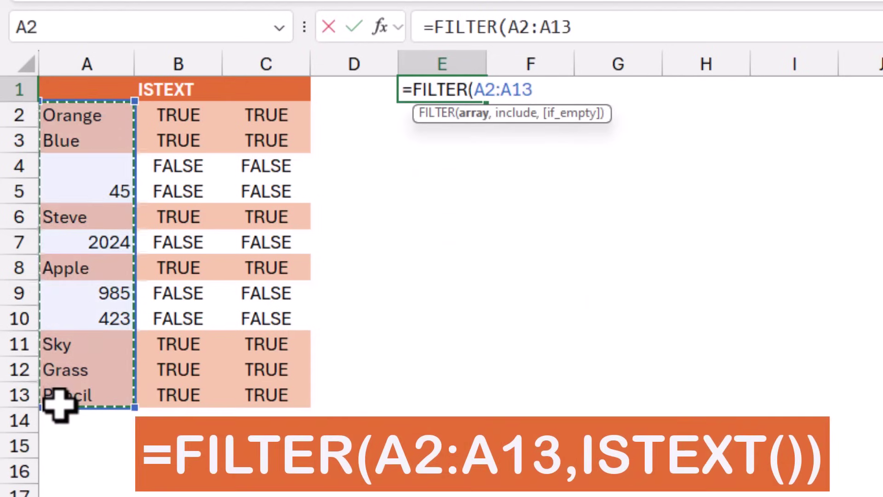
{"action": "type", "text": ","}
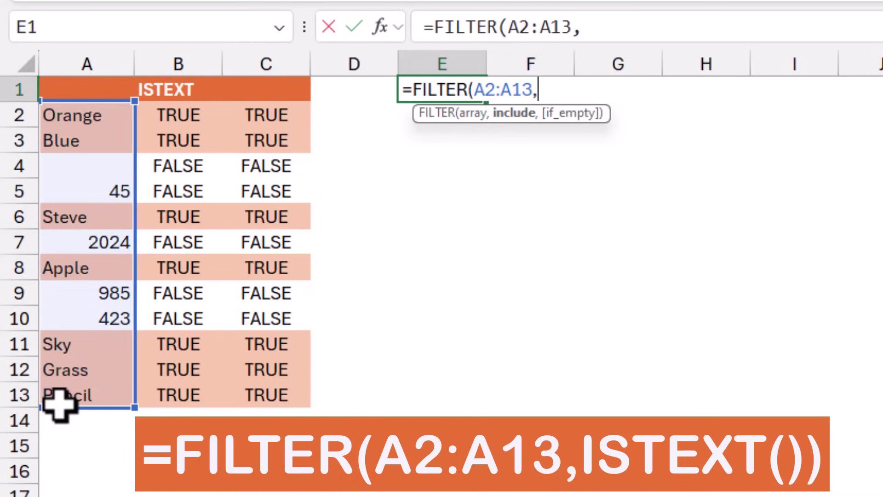
{"action": "type", "text": "Iste"}
{"action": "key", "text": "Tab"}
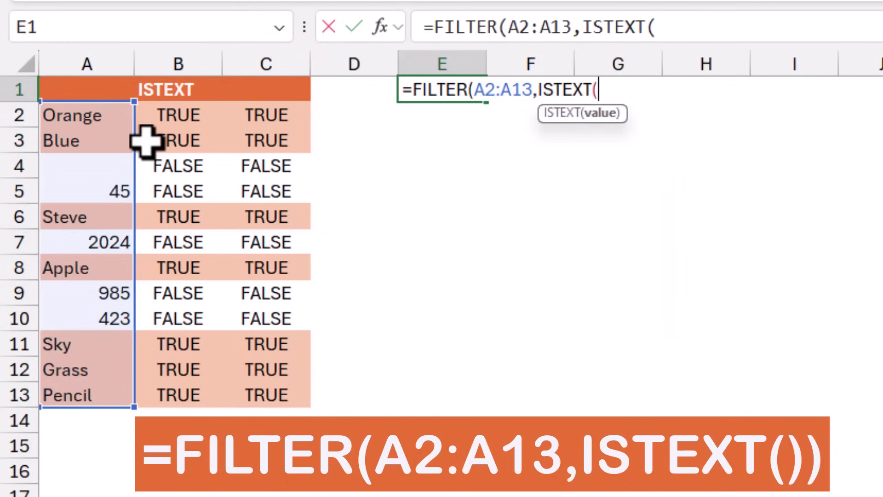
{"action": "left_click_drag", "start_coordinate": [99, 118], "coordinate": [88, 400]}
{"action": "type", "text": "))"}
{"action": "key", "text": "Return"}
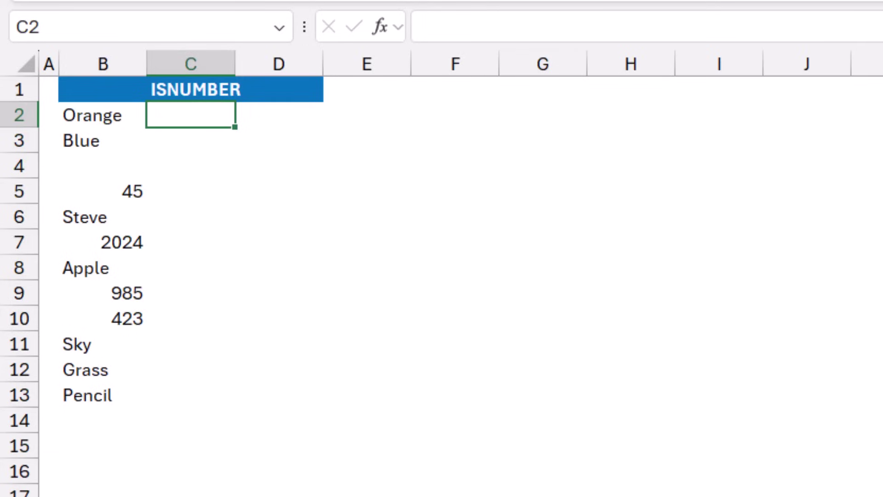
Enter =ISNUMBER(B2:B13) in C2 so TRUE/FALSE number results spill down to C13.
{"action": "type", "text": "=isnumber"}
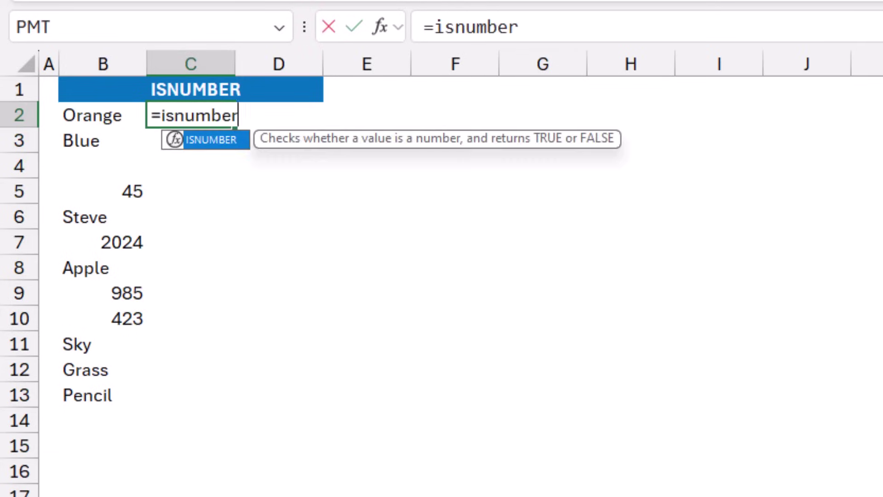
{"action": "key", "text": "Tab"}
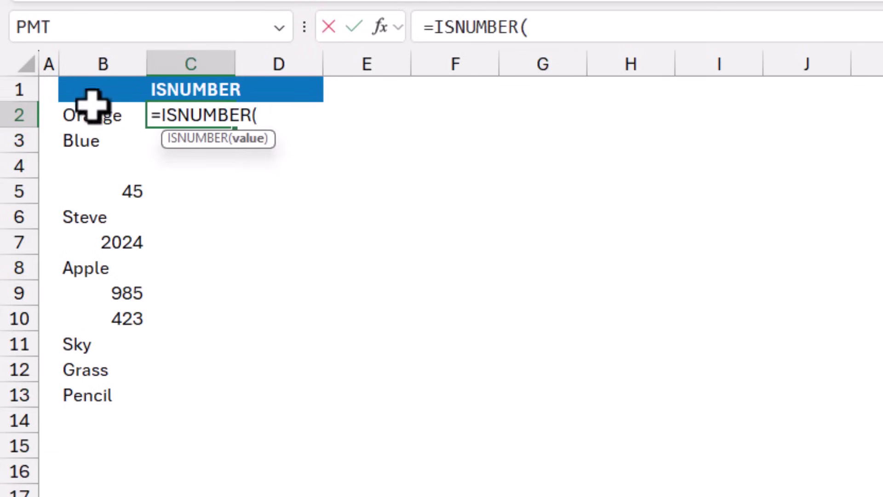
{"action": "left_click_drag", "start_coordinate": [90, 118], "coordinate": [80, 397]}
{"action": "type", "text": ")"}
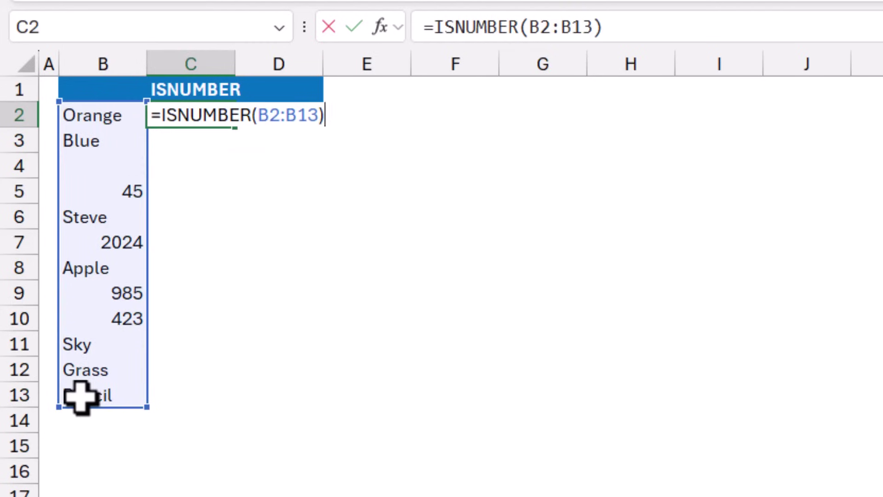
{"action": "key", "text": "Return"}
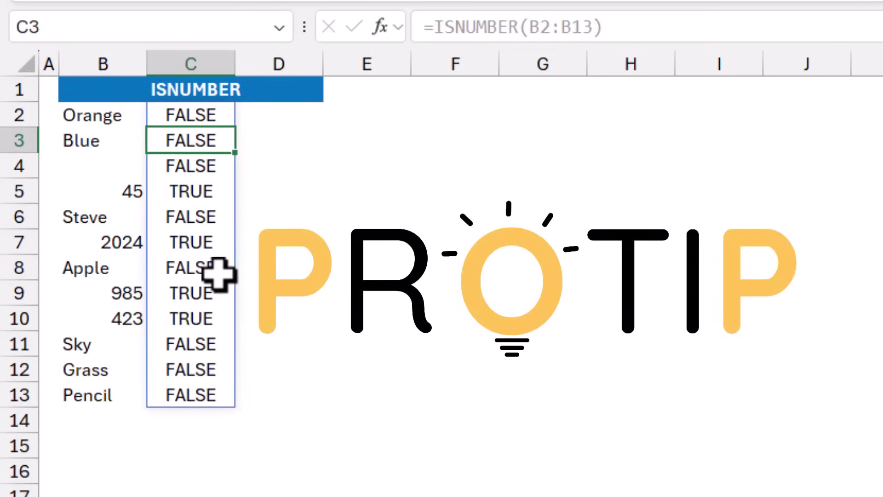
In D2, enter =B2:B13<"" to flag the numeric entries as TRUE.
{"action": "left_click", "coordinate": [281, 117]}
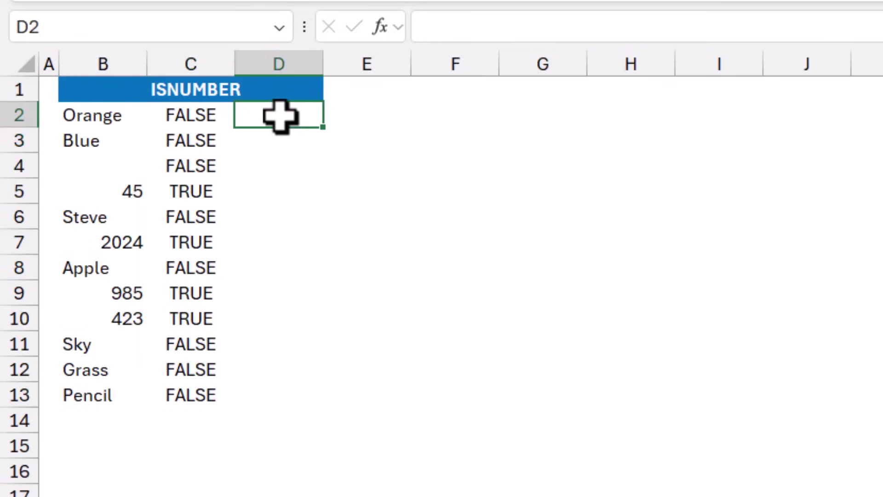
{"action": "type", "text": "="}
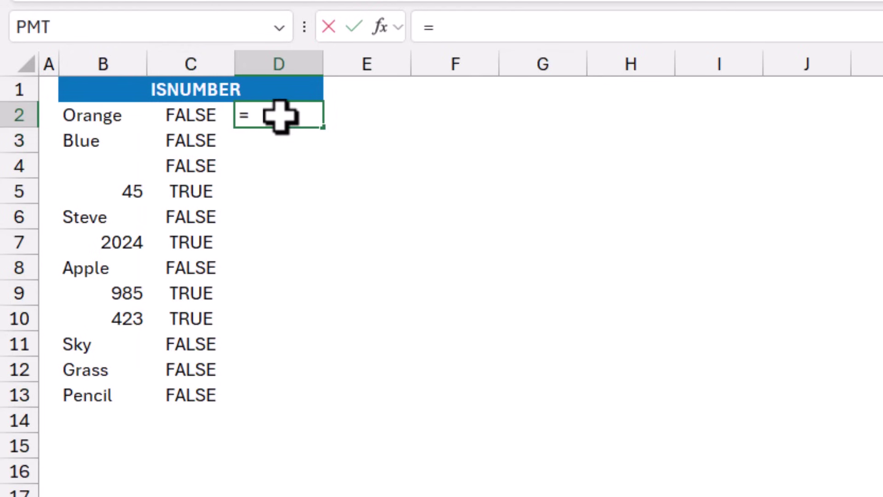
{"action": "left_click_drag", "start_coordinate": [101, 121], "coordinate": [88, 395]}
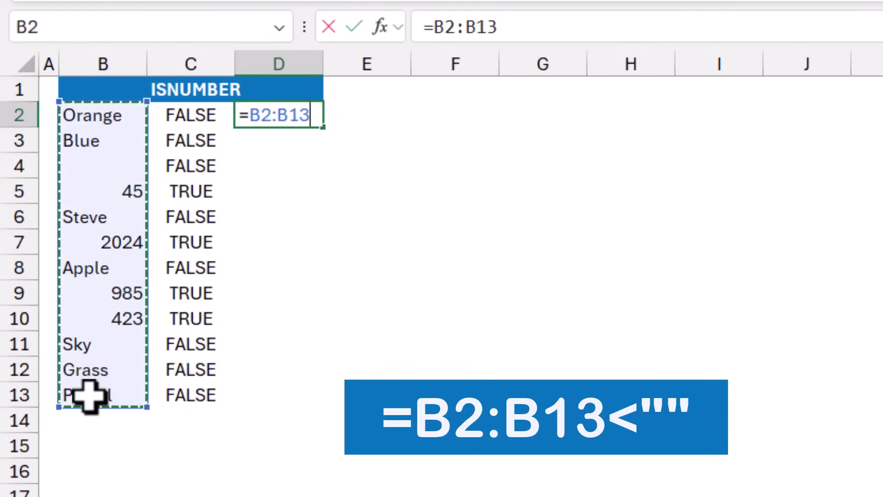
{"action": "type", "text": "<"}
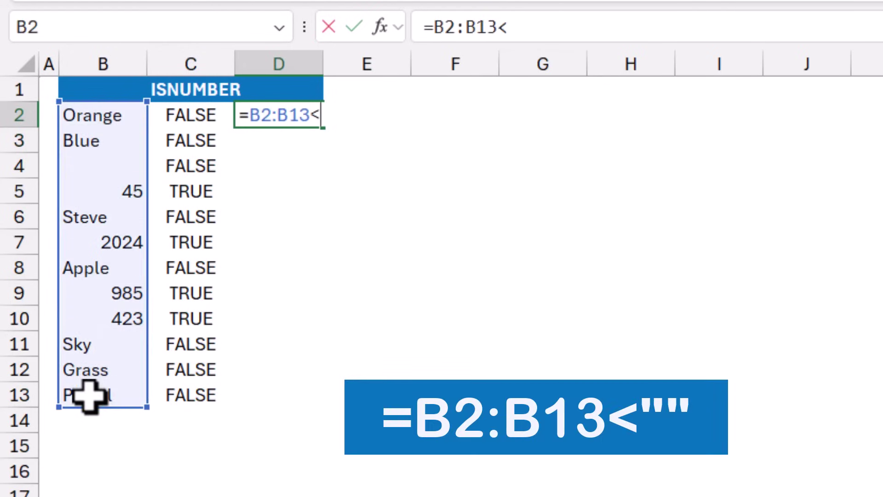
{"action": "type", "text": "\"\""}
{"action": "key", "text": "Return"}
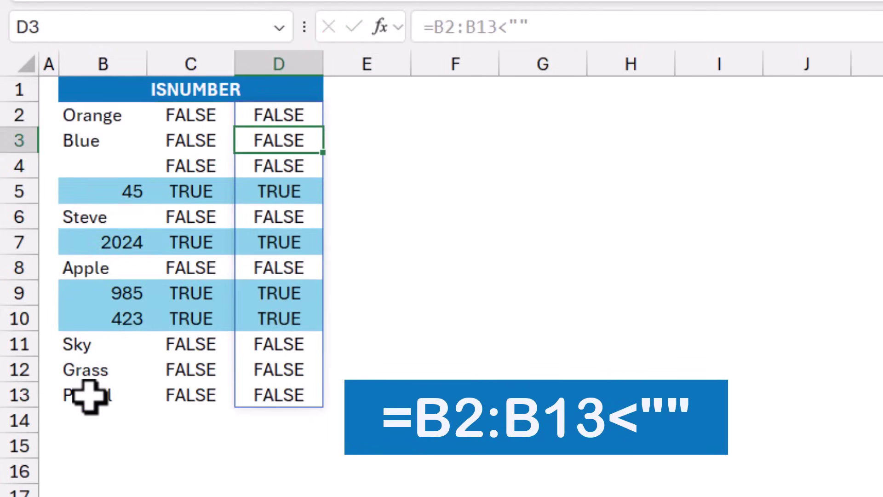
In F1, enter =FILTER(B2:B13,ISNUMBER(B2:B13)) to list 45, 2024, 985 and 423.
{"action": "left_click", "coordinate": [452, 85]}
{"action": "type", "text": "=filter"}
{"action": "key", "text": "Tab"}
{"action": "left_click_drag", "start_coordinate": [78, 112], "coordinate": [78, 399]}
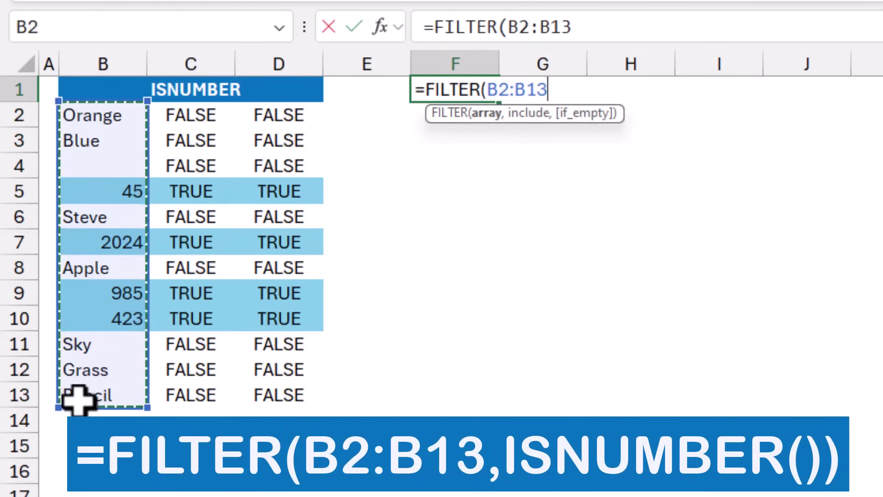
{"action": "type", "text": ","}
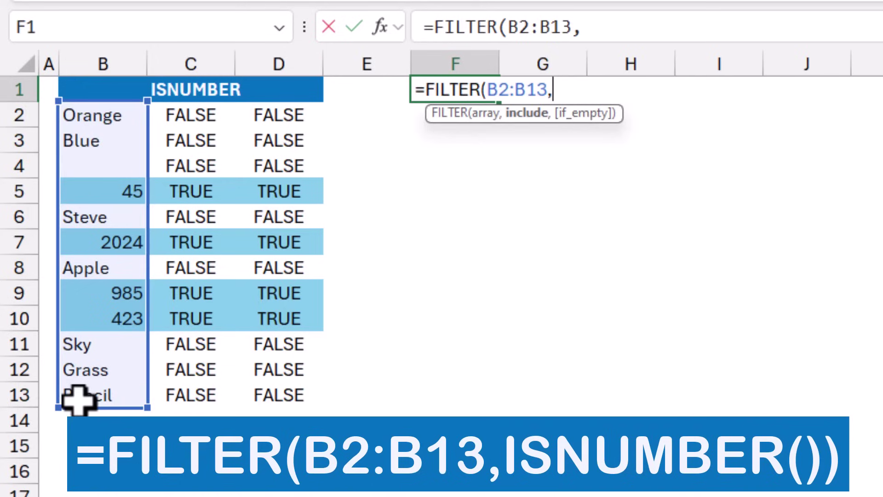
{"action": "type", "text": "ISNUMBER("}
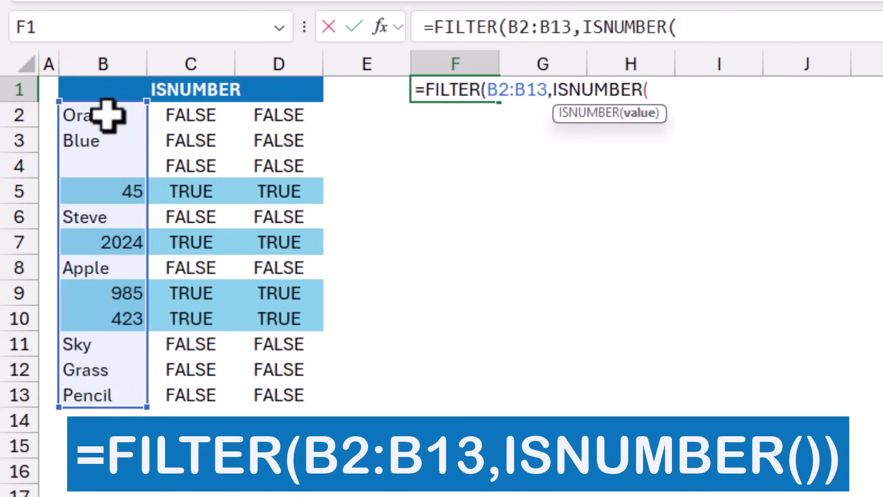
{"action": "left_click_drag", "start_coordinate": [103, 114], "coordinate": [102, 390]}
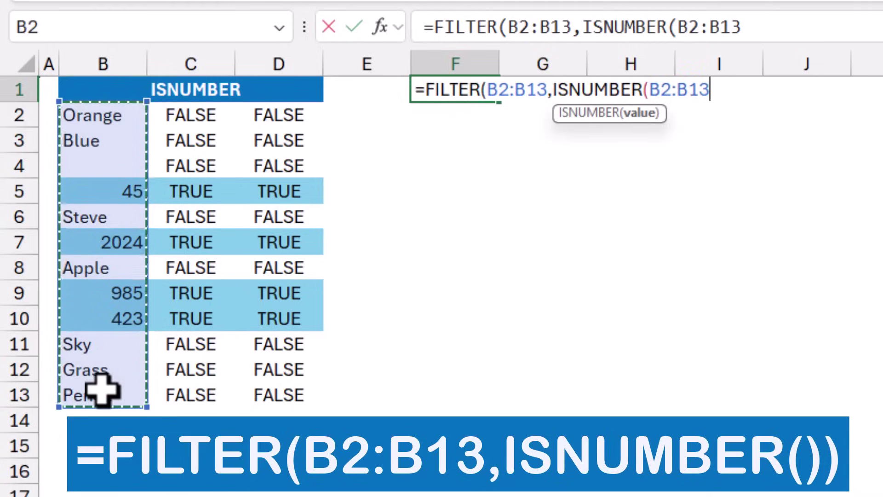
{"action": "type", "text": "))"}
{"action": "key", "text": "Return"}
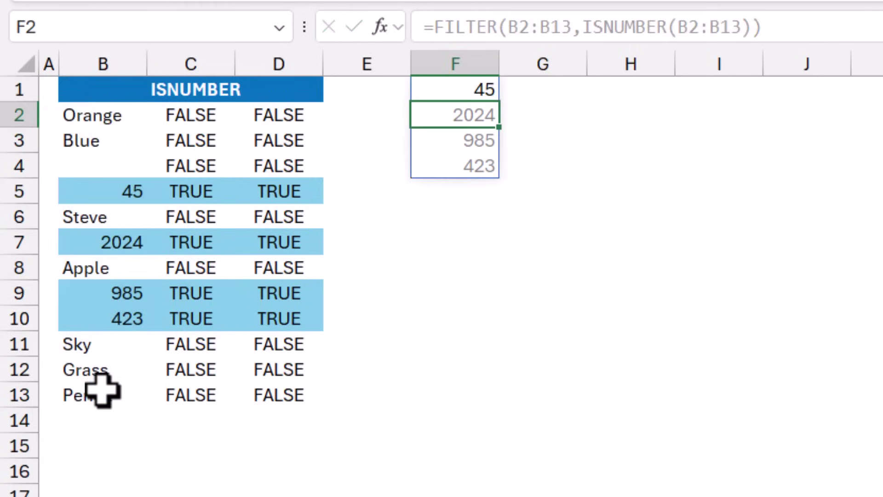